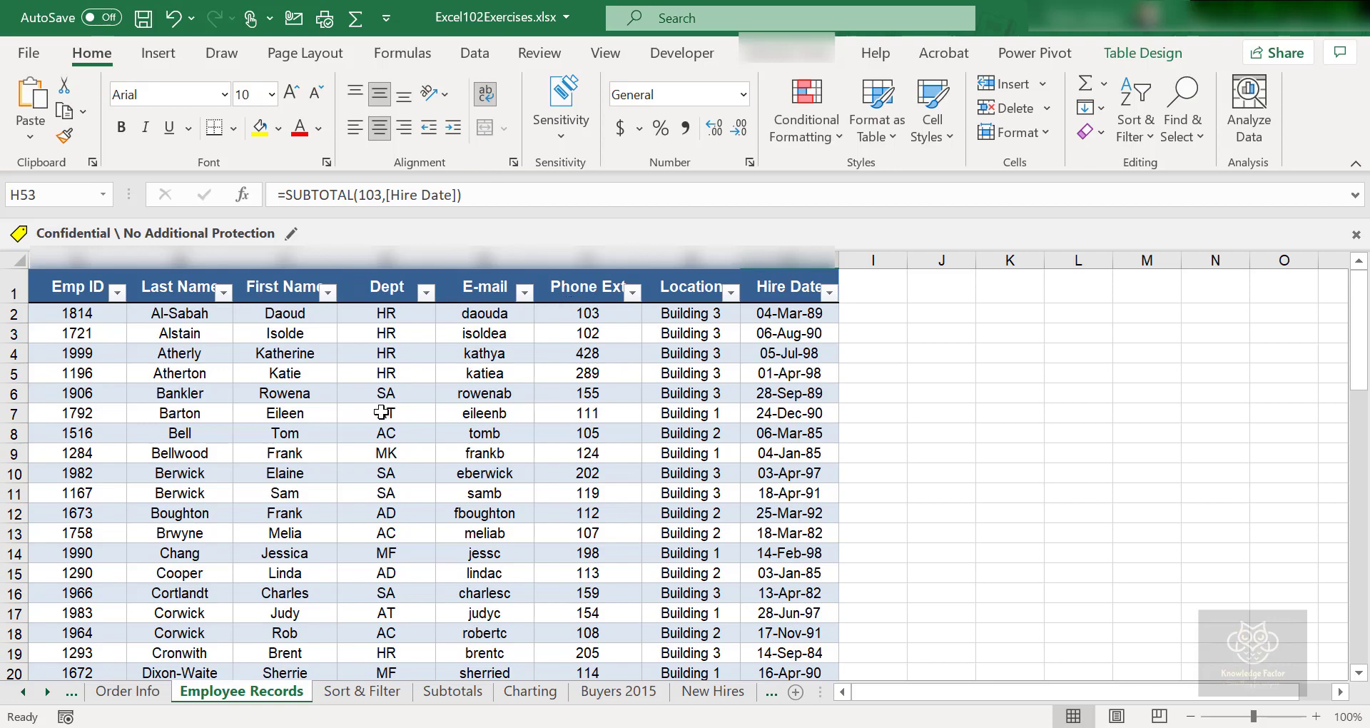
- Scroll down to the Total row counting 50, select an empty cell below, and switch to View
scroll(384, 412, "down", 5)
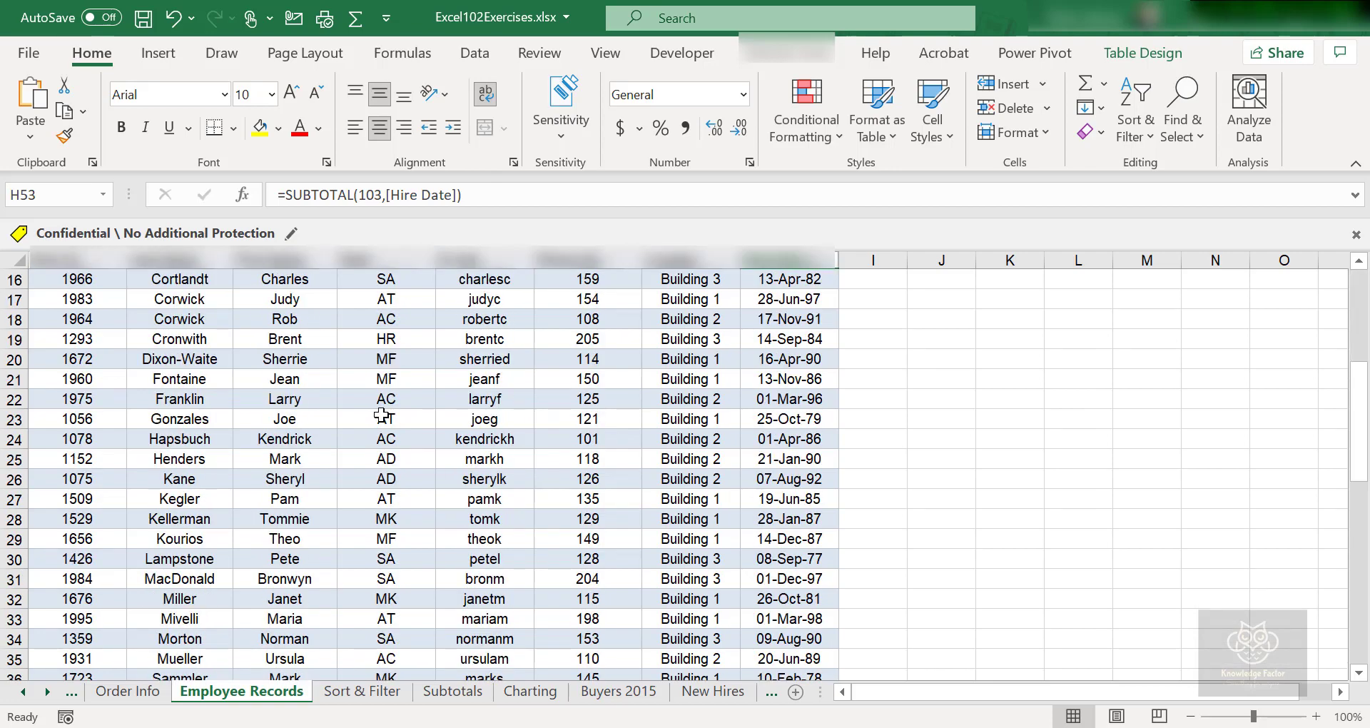
scroll(381, 415, "down", 5)
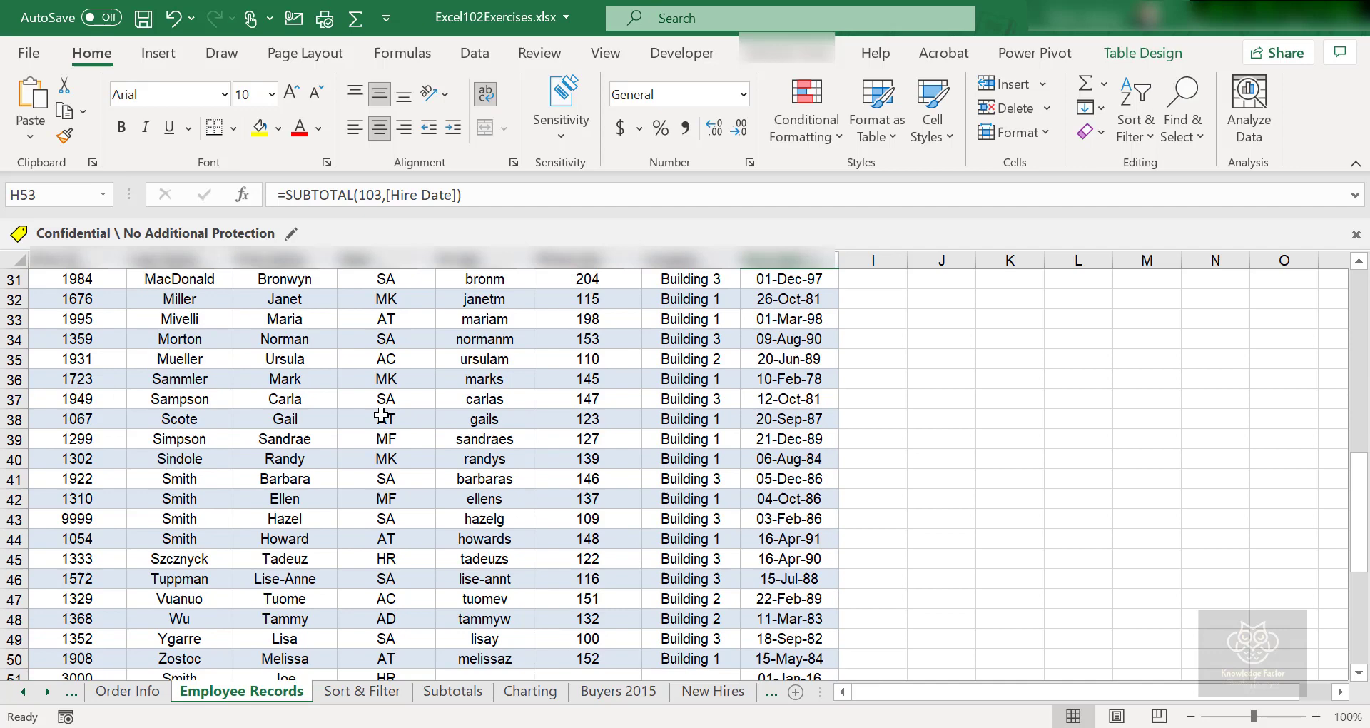
scroll(382, 416, "up", 1)
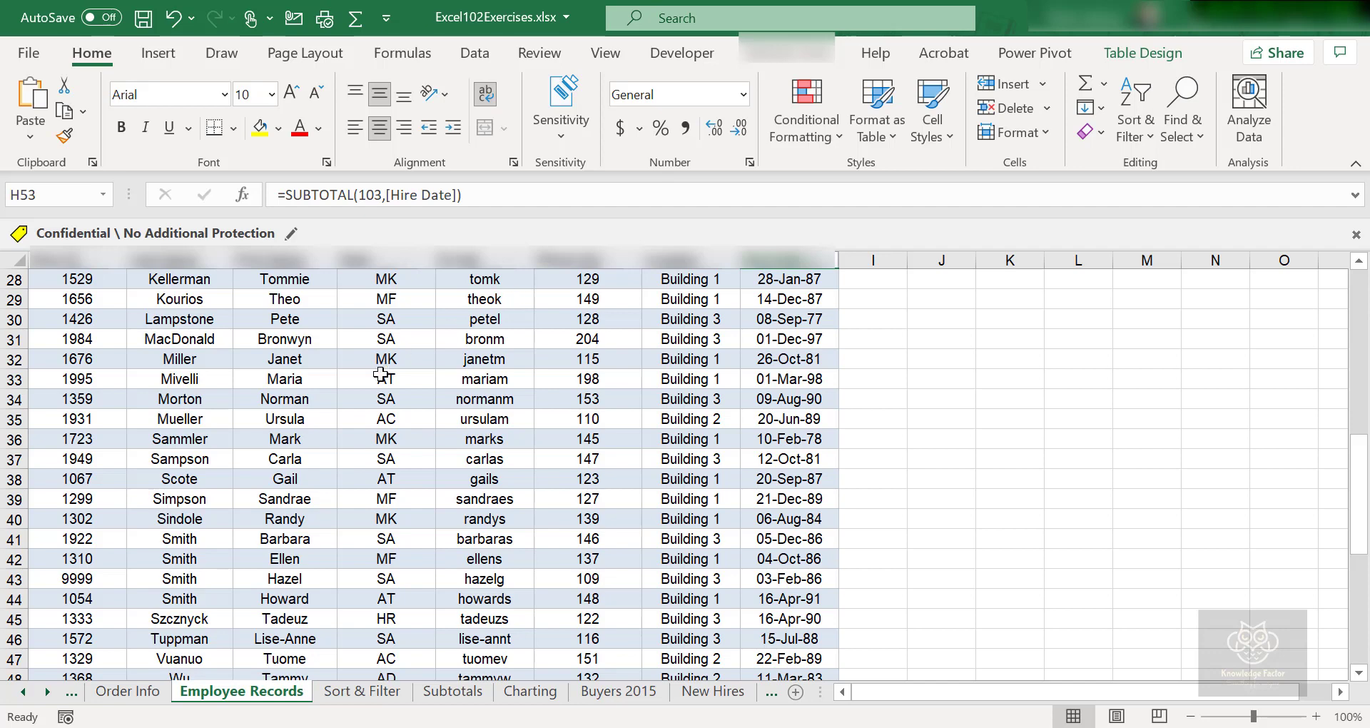
scroll(381, 374, "down", 4)
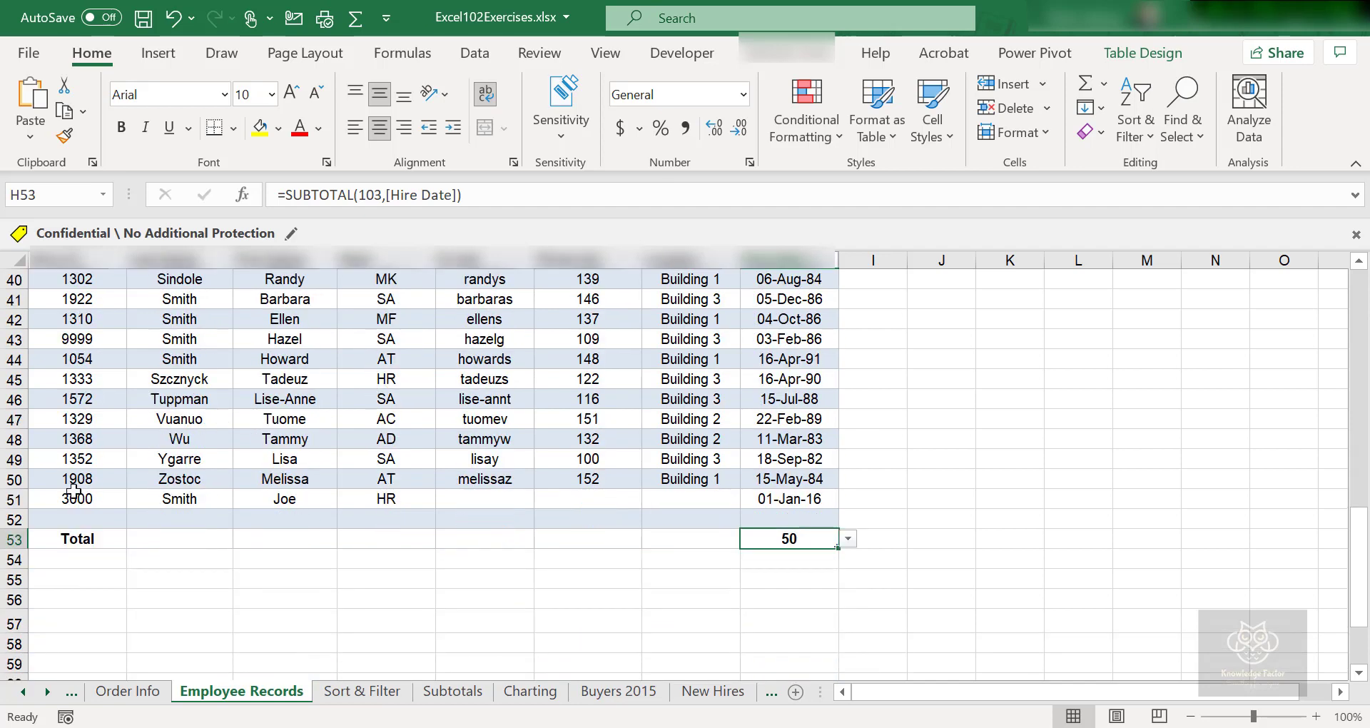
left_click(92, 554)
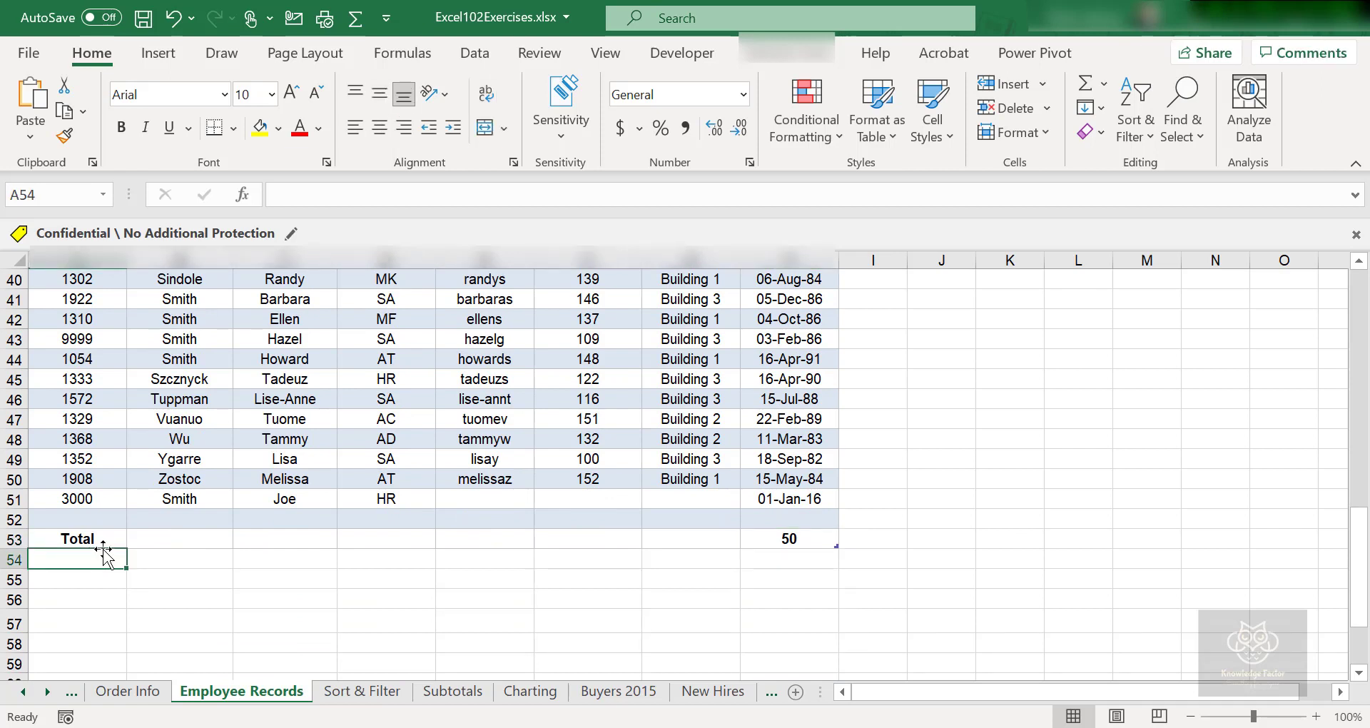
left_click(375, 521)
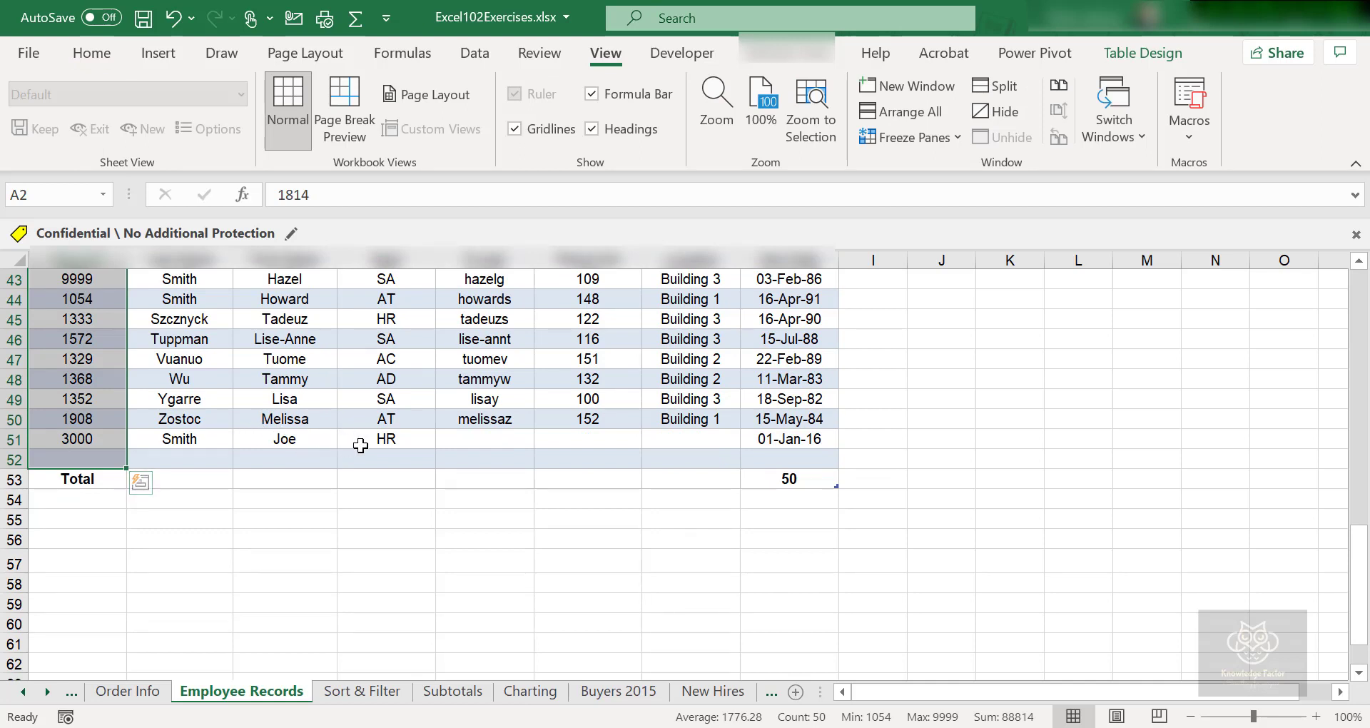
left_click(380, 456)
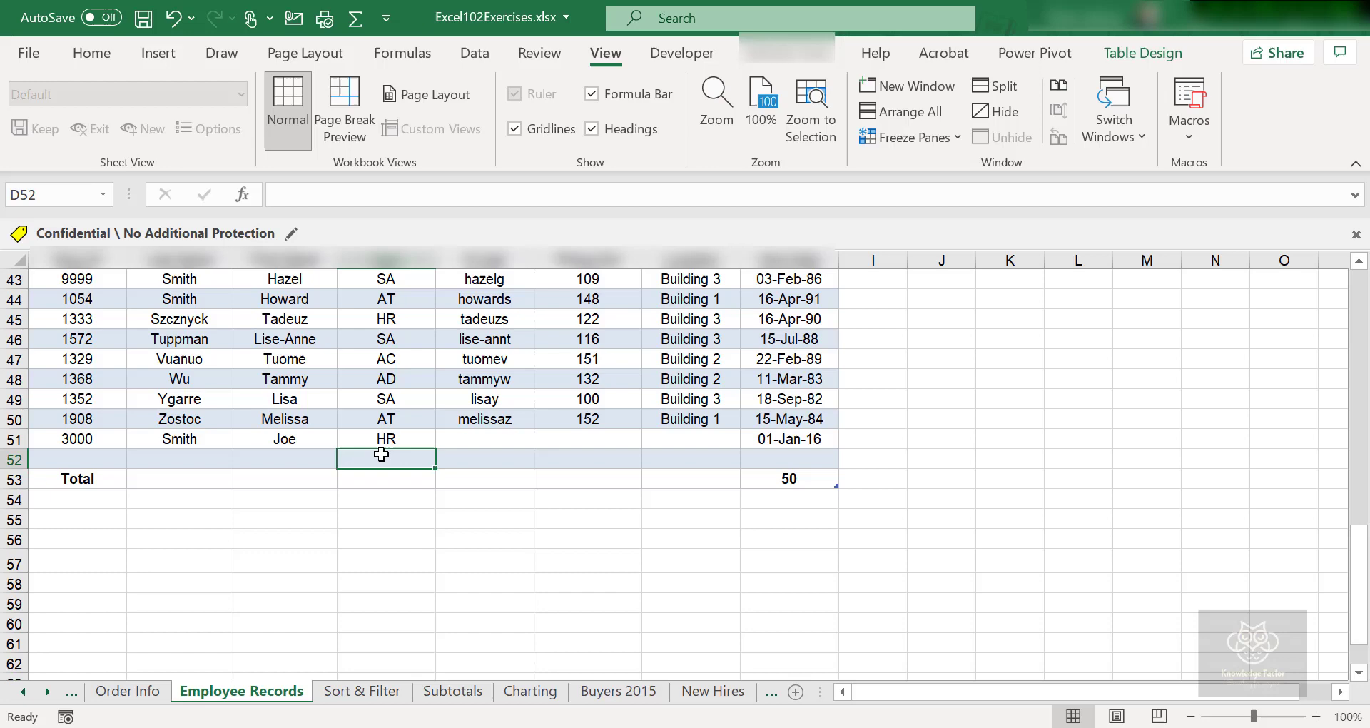
scroll(381, 454, "up", 14)
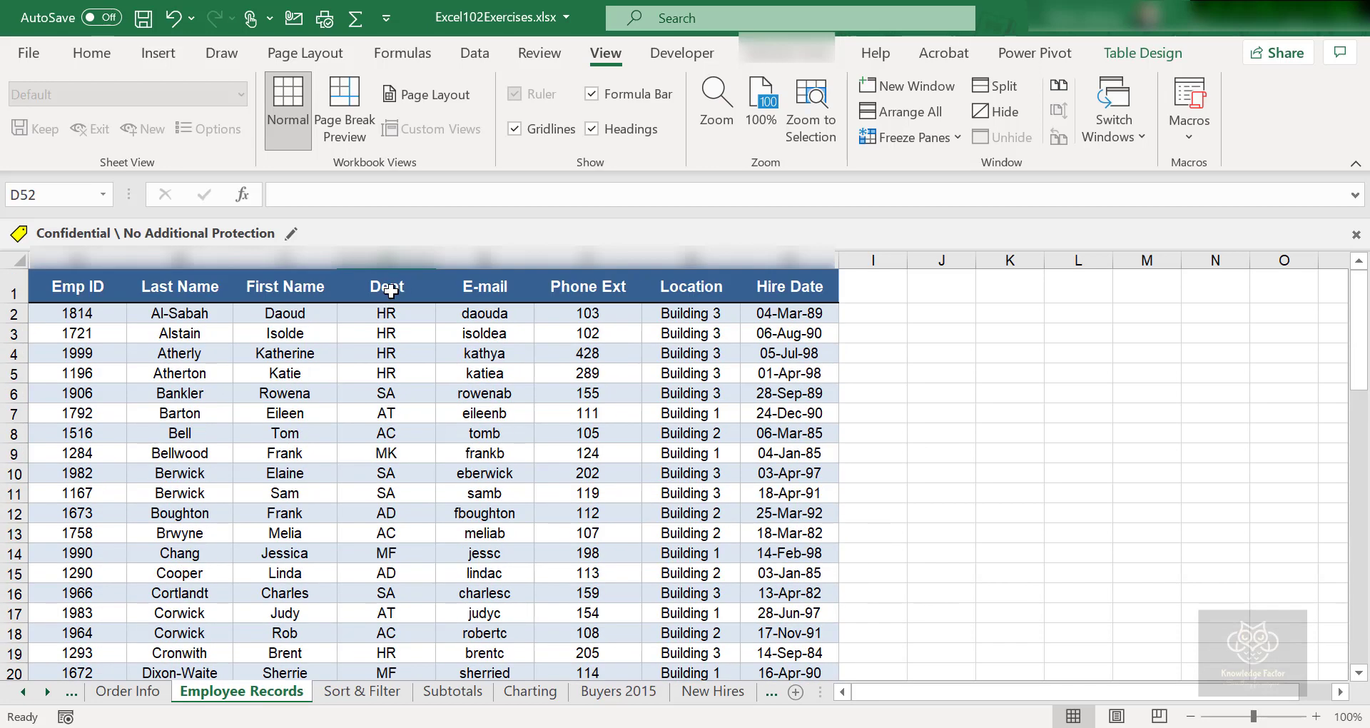
scroll(376, 423, "down", 13)
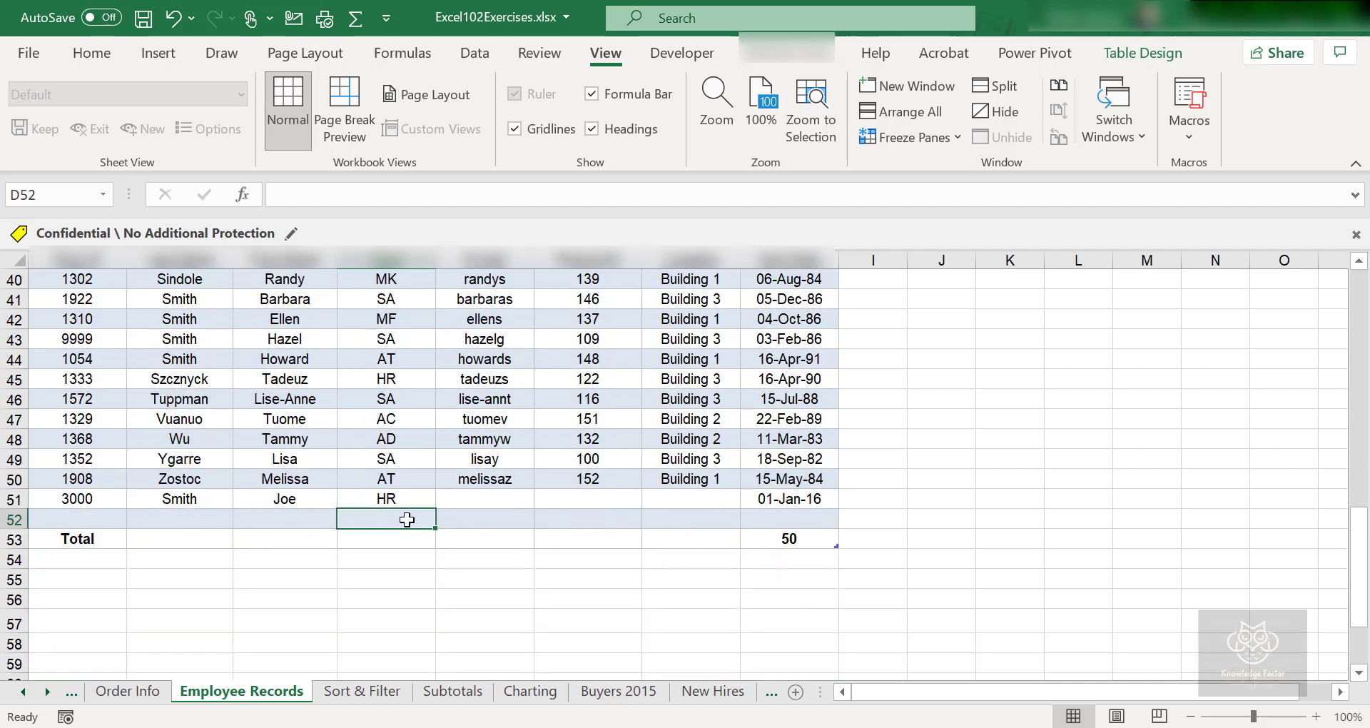
left_click(579, 511)
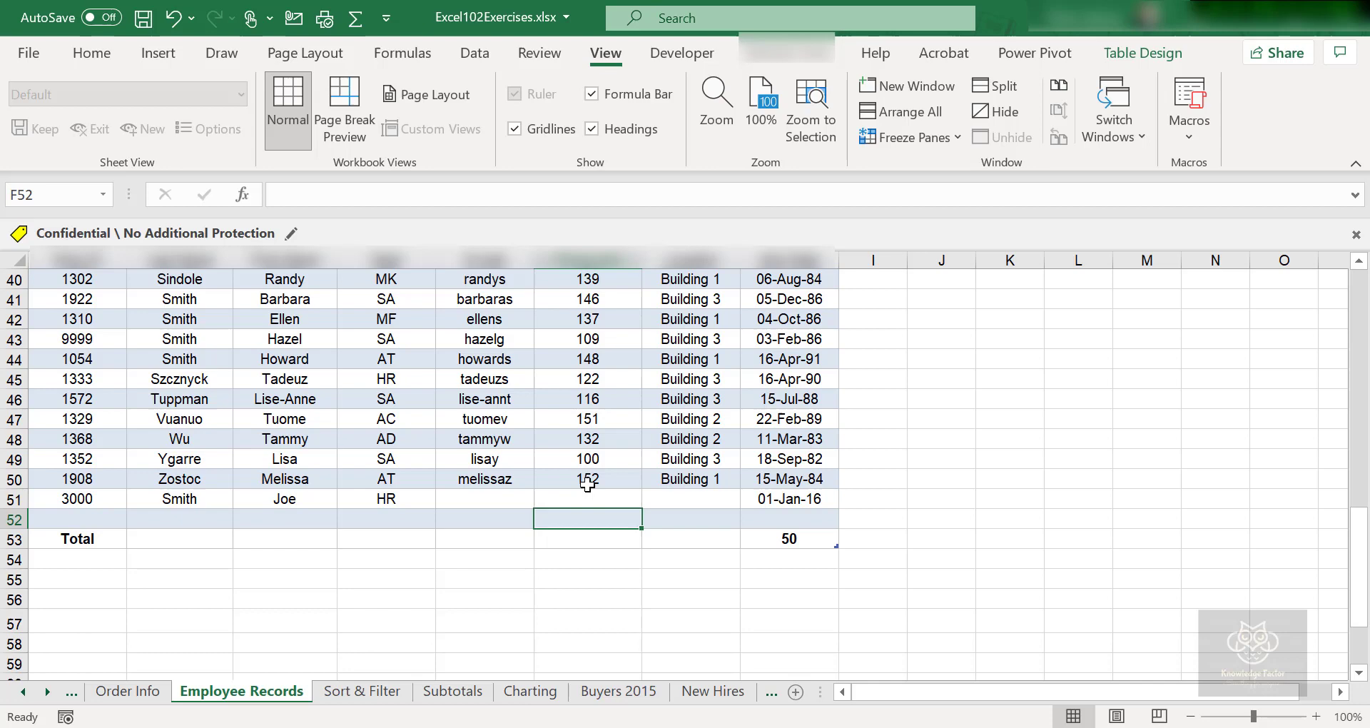
scroll(586, 483, "up", 13)
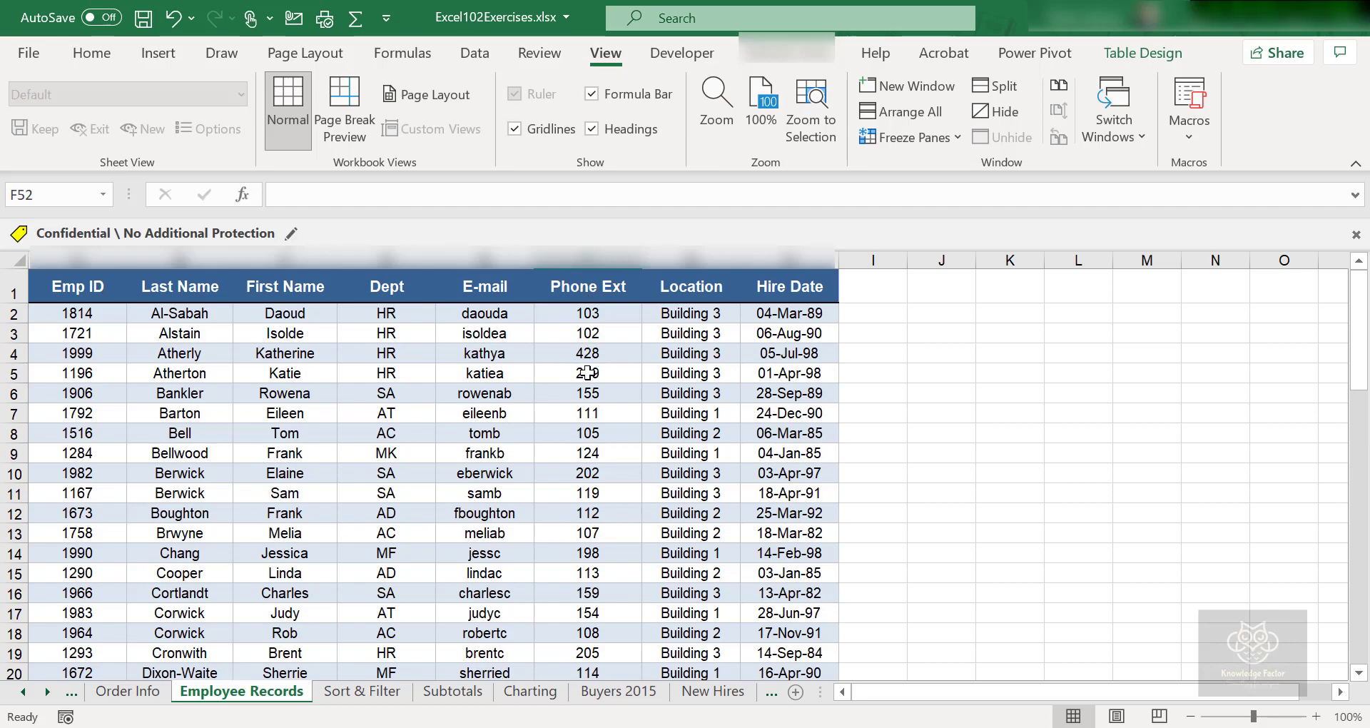
scroll(588, 378, "down", 11)
scroll(588, 383, "down", 4)
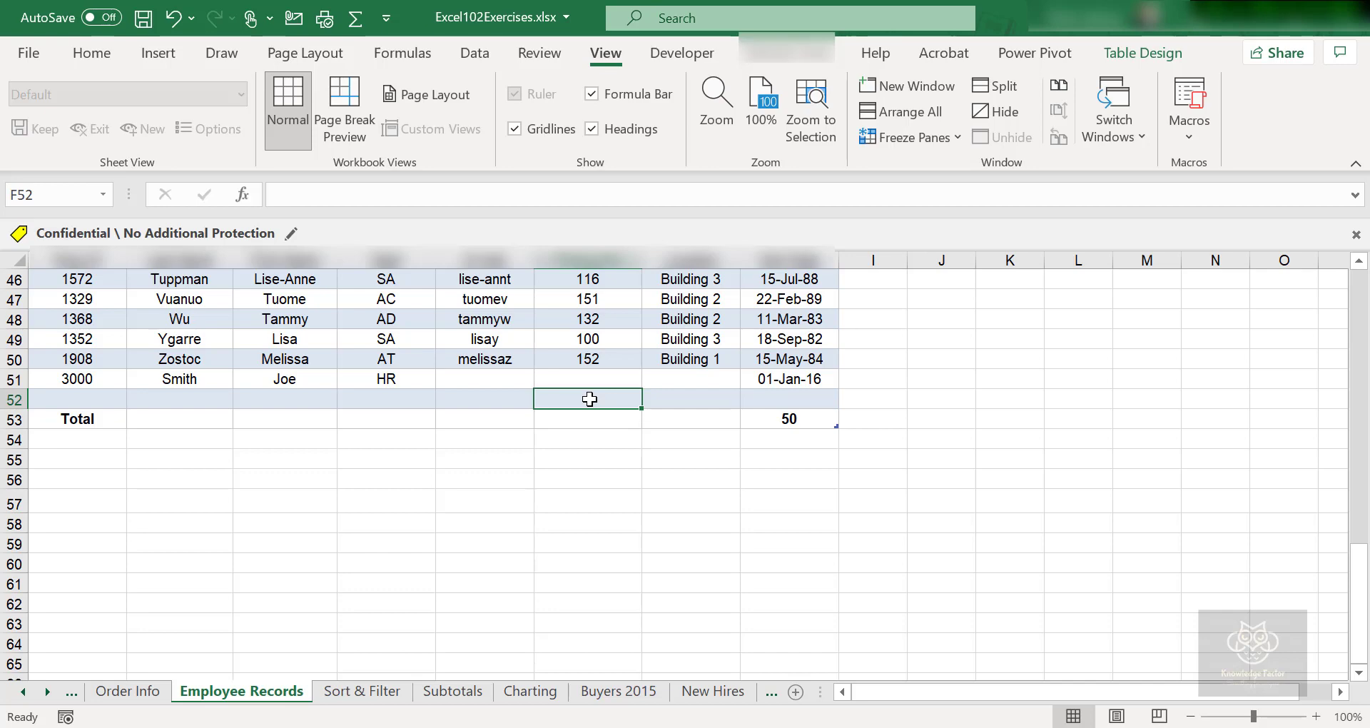
scroll(589, 399, "up", 15)
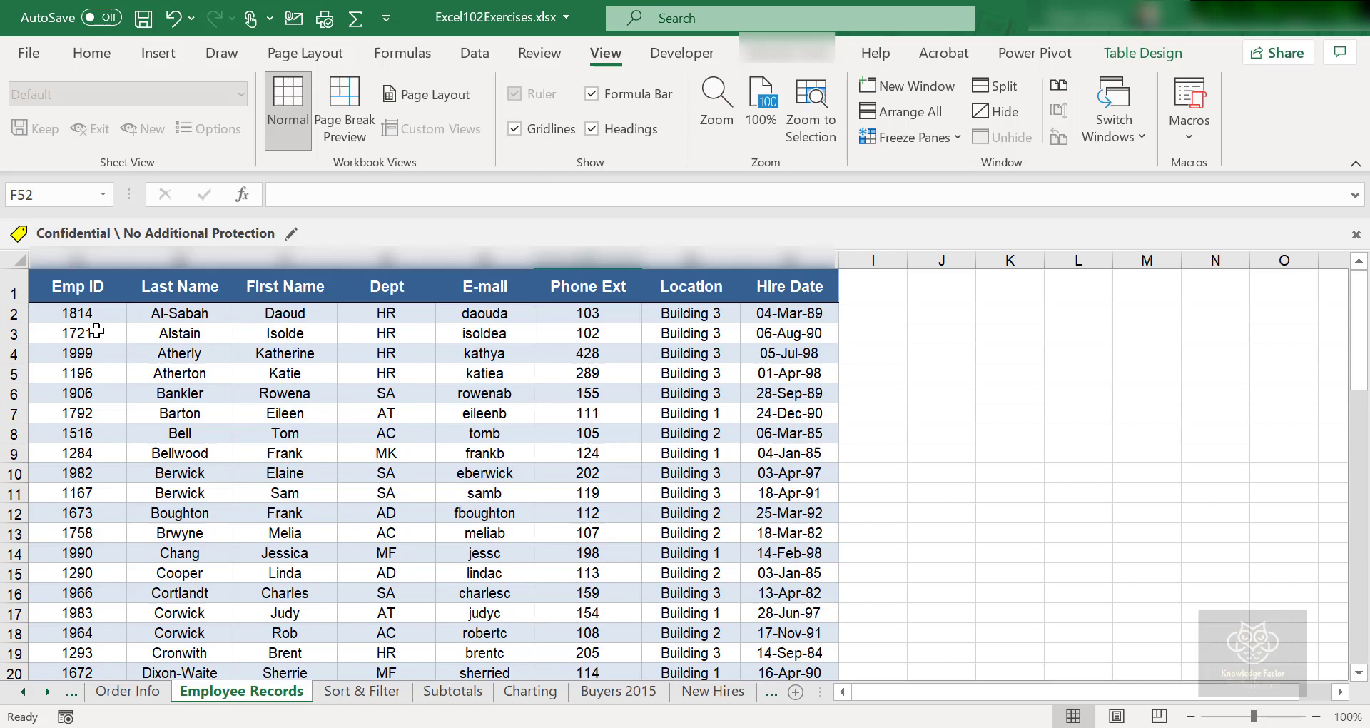
- Select cell A2, the first record just below the header row
left_click(80, 313)
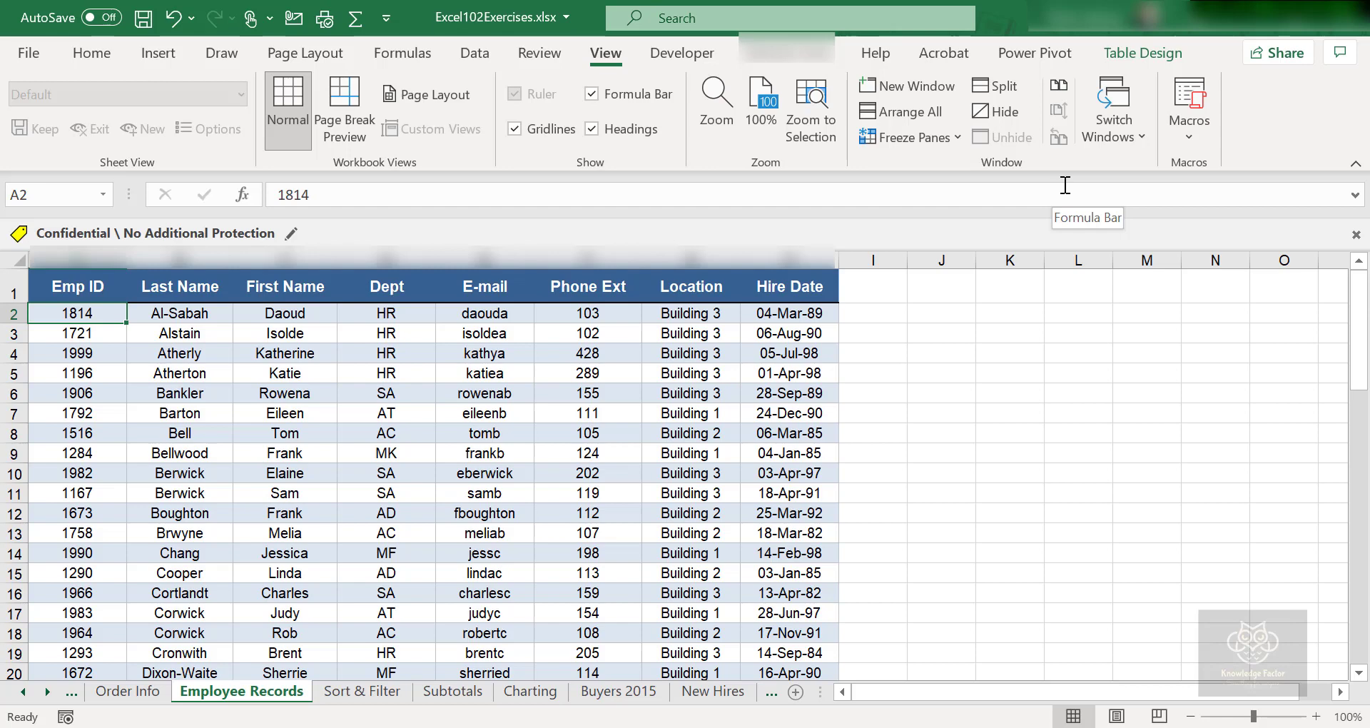
- Apply Freeze Panes at A2 so row 1's column headers stay fixed
left_click(939, 138)
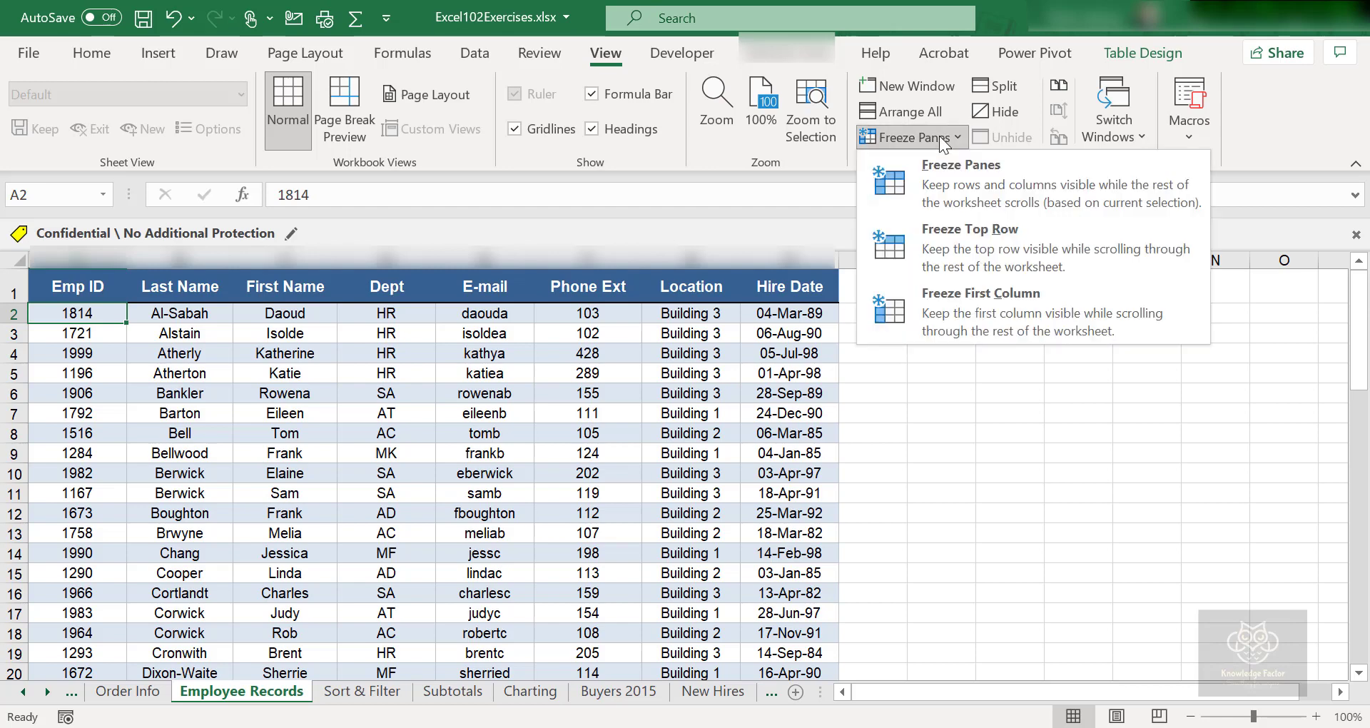
left_click(917, 174)
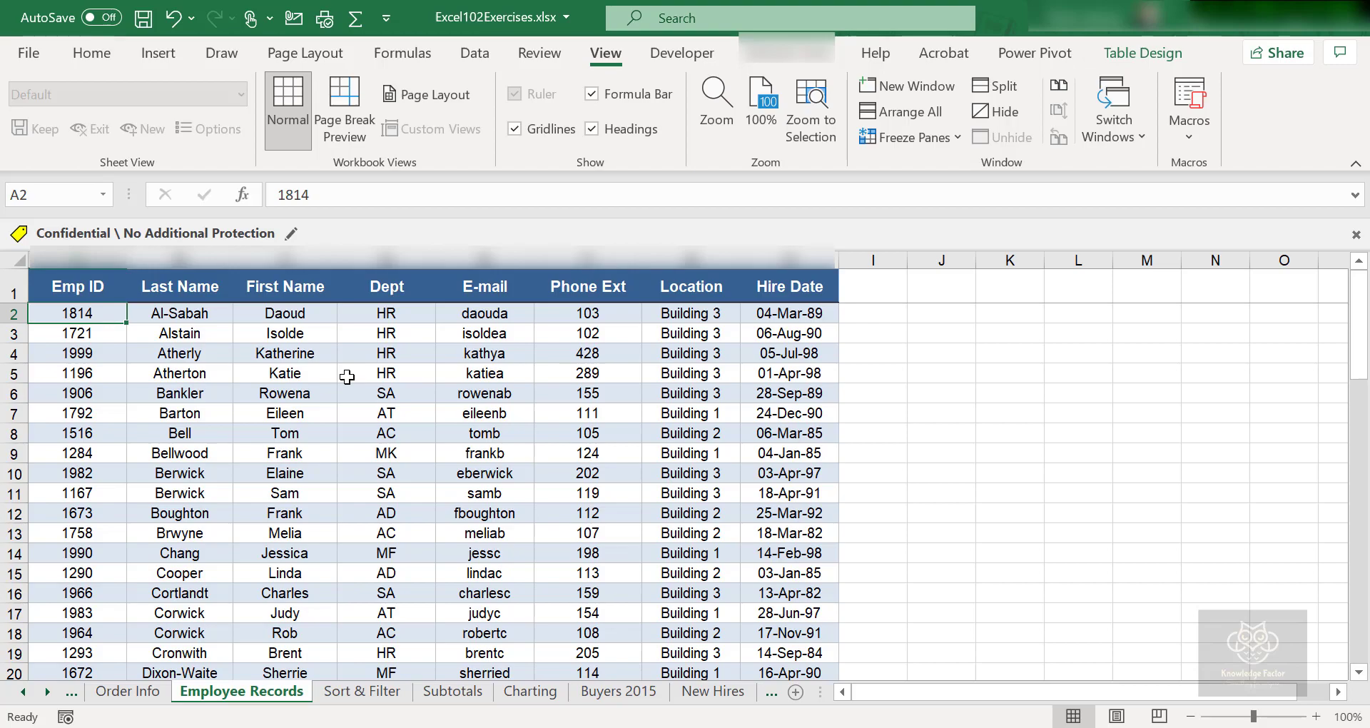
scroll(351, 372, "down", 3)
- Scroll up and down through the Employee Records to confirm the headers remain visible
scroll(348, 377, "up", 1)
scroll(347, 377, "down", 3)
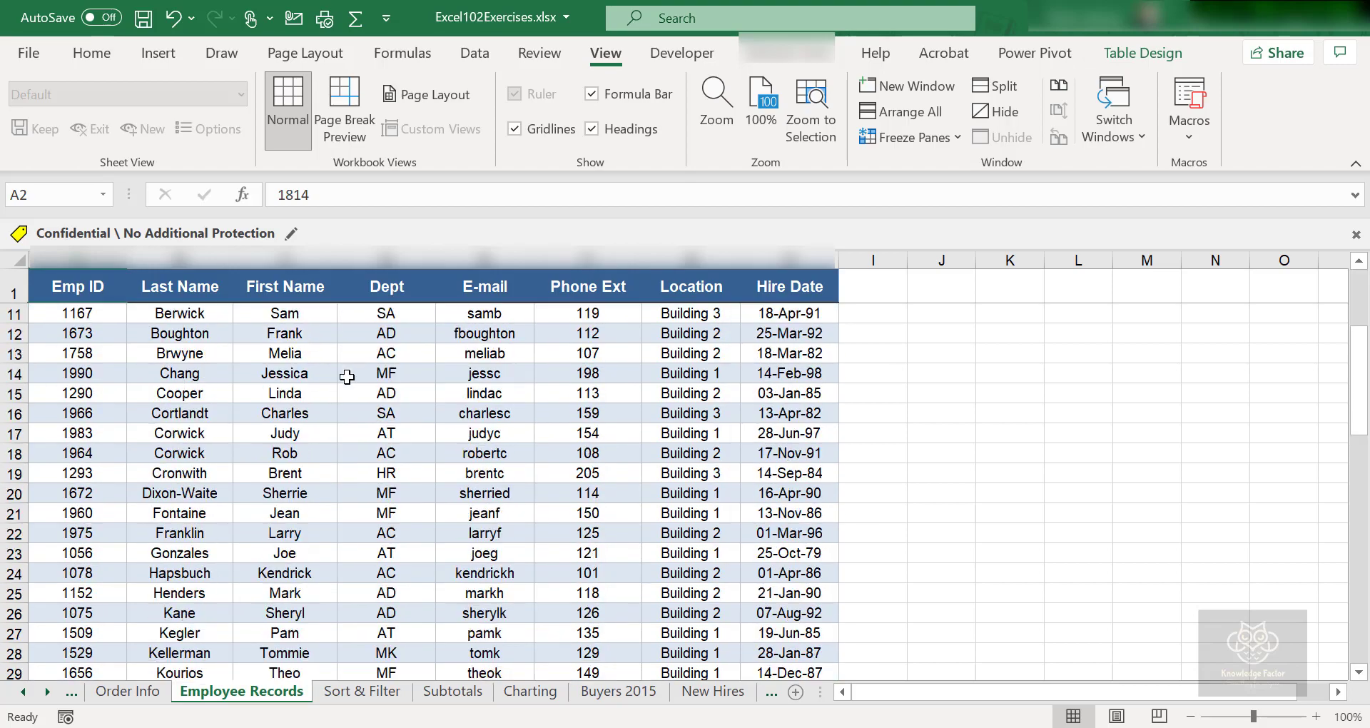
scroll(348, 377, "up", 2)
scroll(347, 377, "up", 2)
scroll(348, 377, "down", 5)
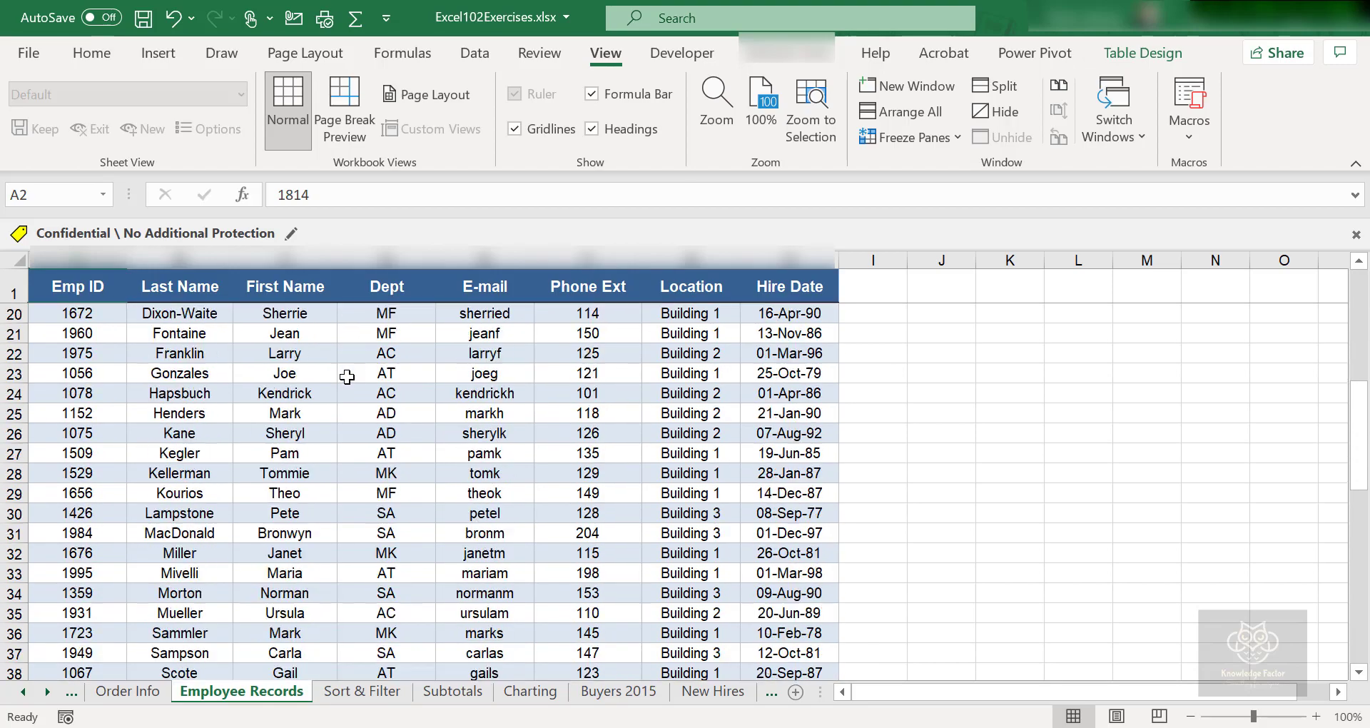
scroll(347, 377, "up", 5)
scroll(347, 377, "down", 4)
scroll(347, 377, "up", 4)
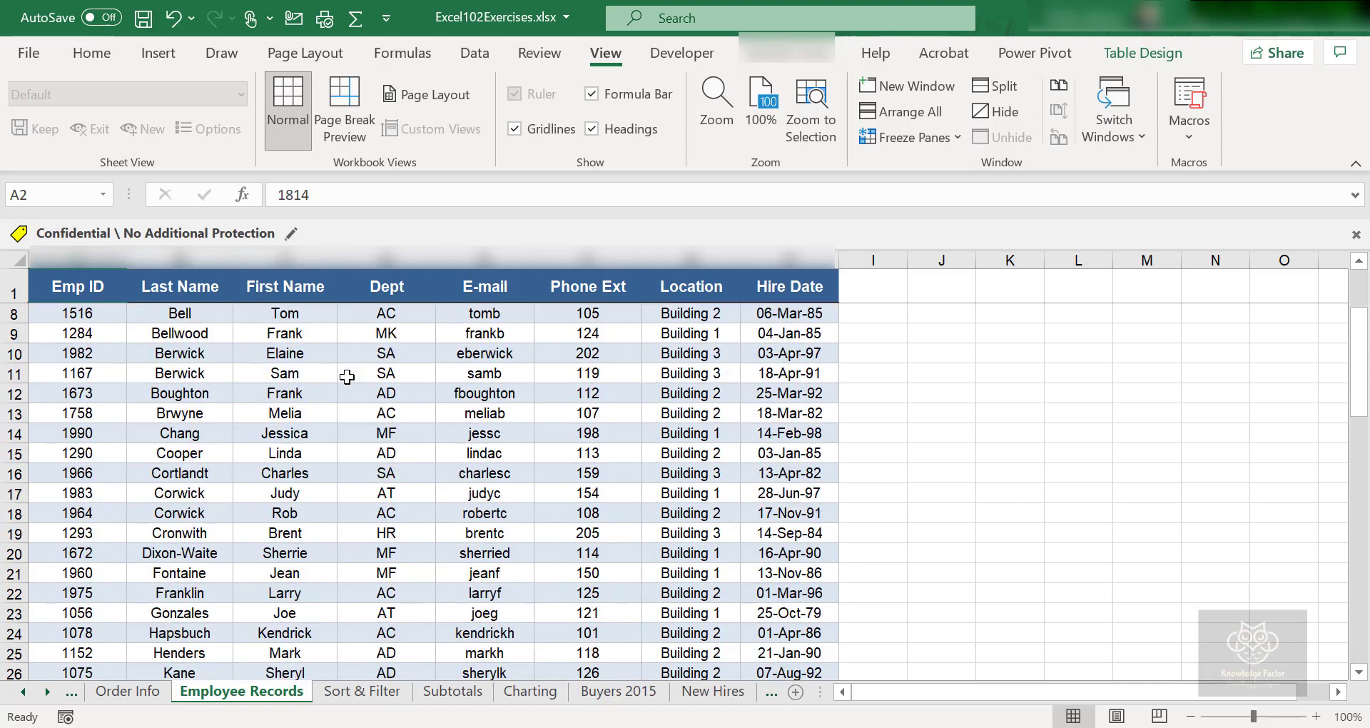
scroll(348, 377, "down", 5)
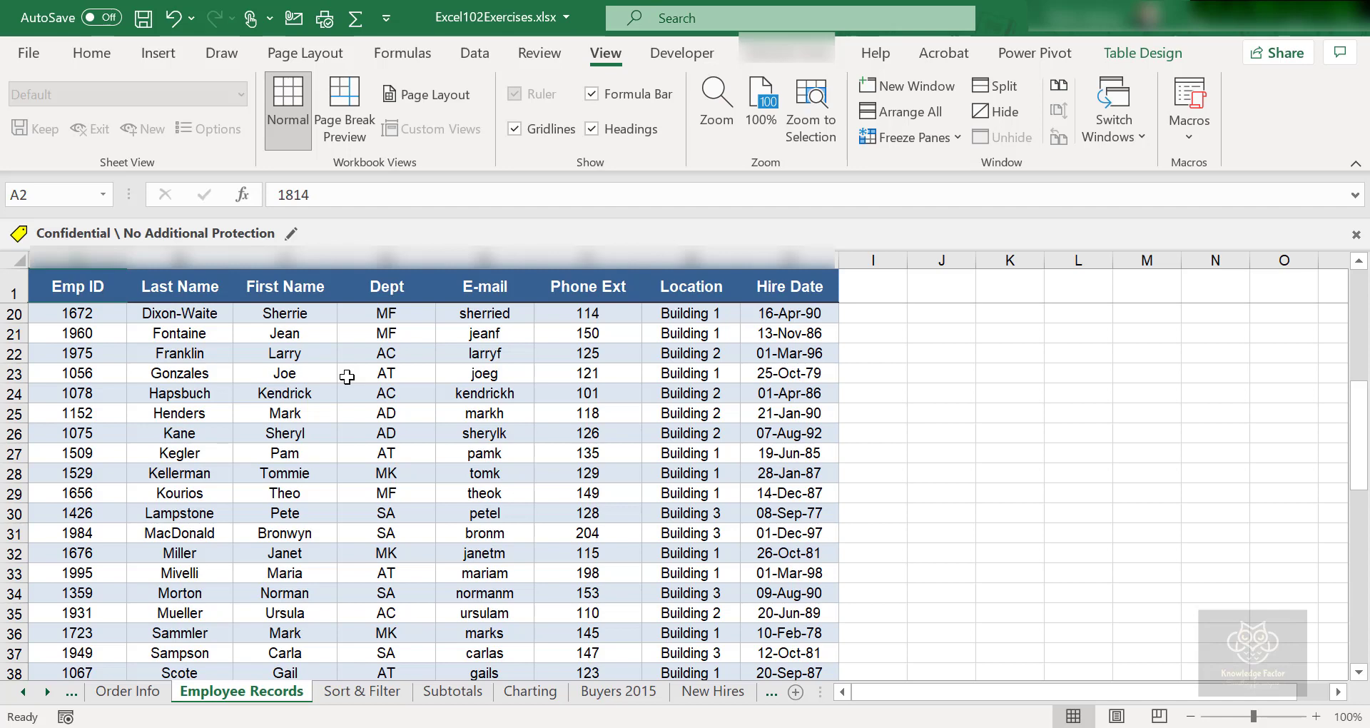
scroll(346, 377, "down", 4)
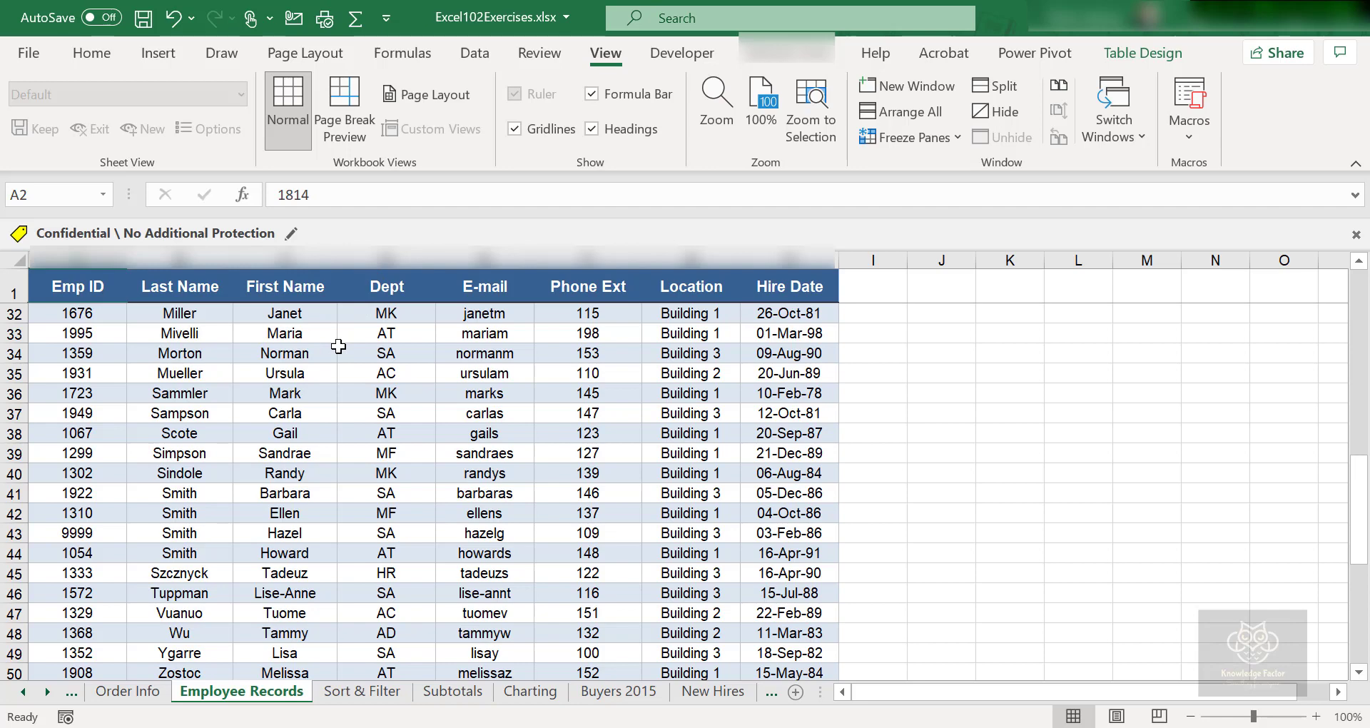
scroll(278, 353, "up", 10)
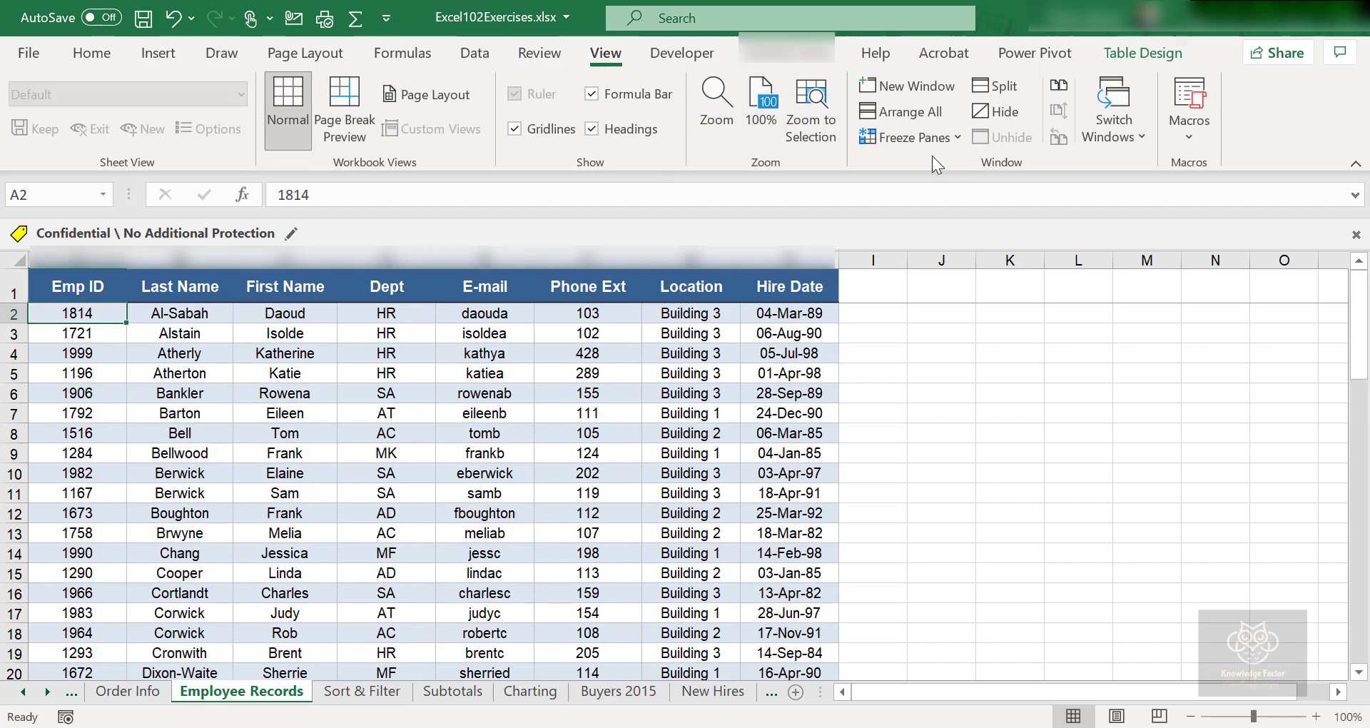
- Reopen the Freeze Panes dropdown, which now lists Unfreeze Panes
left_click(937, 134)
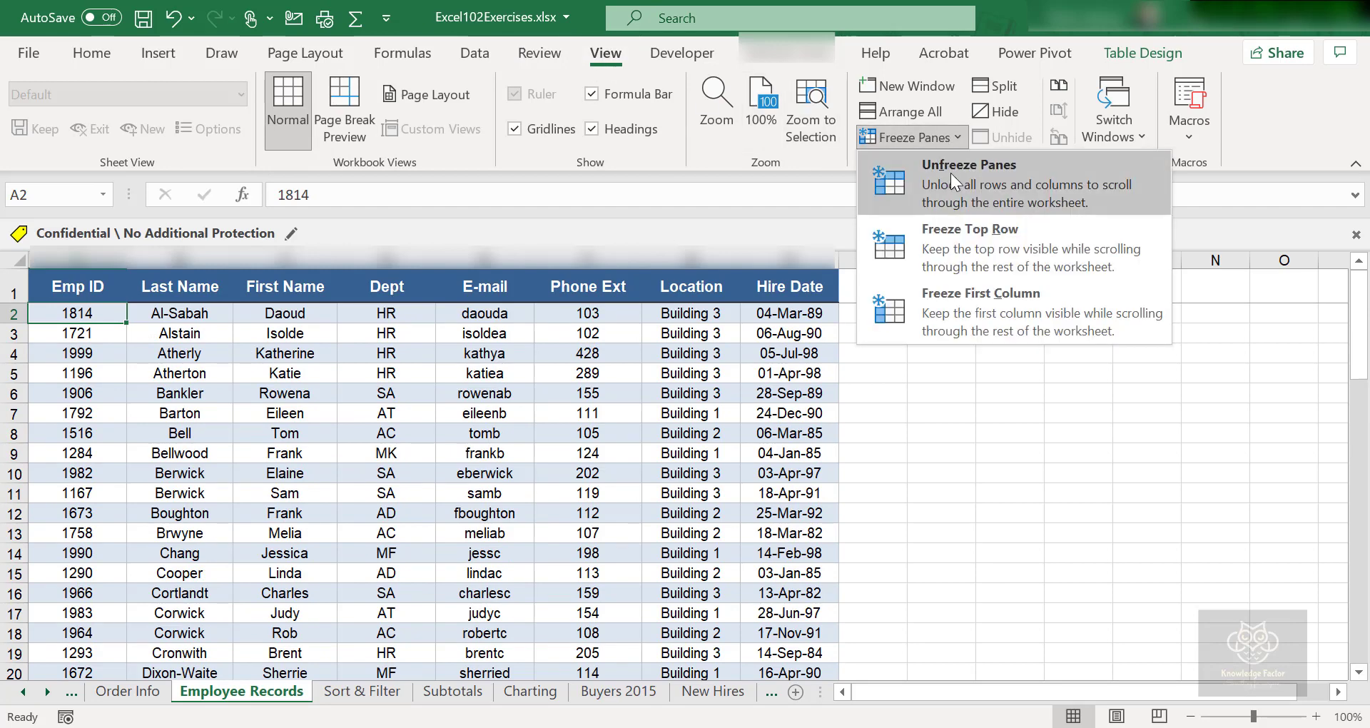